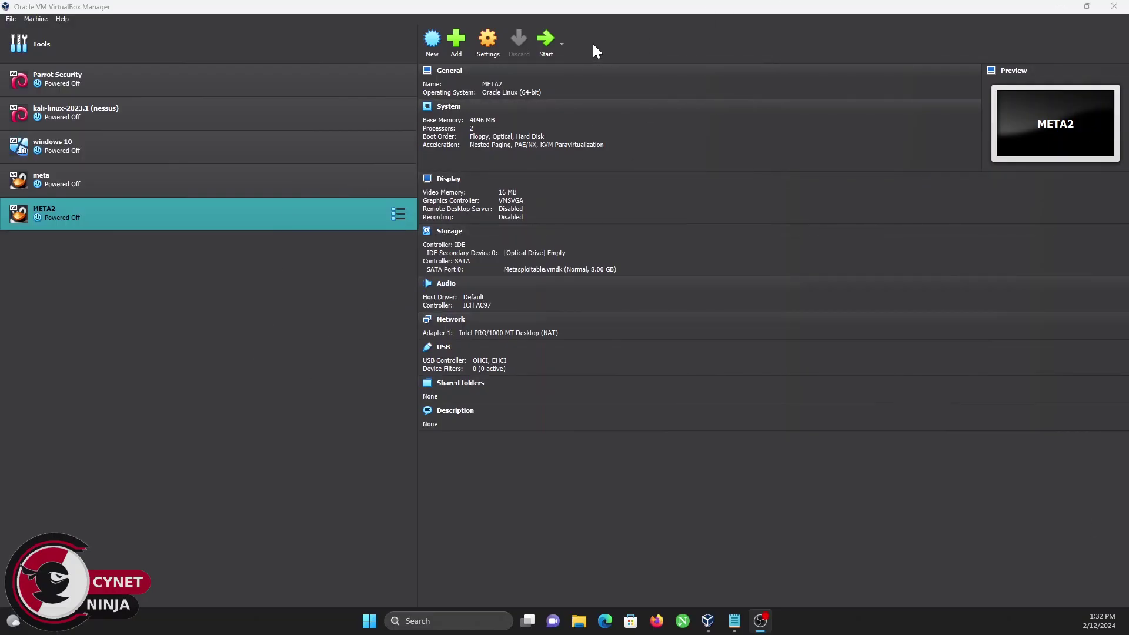
Start META2 and watch its boot halt with an IO-APIC timer kernel panic.
left_click(545, 38)
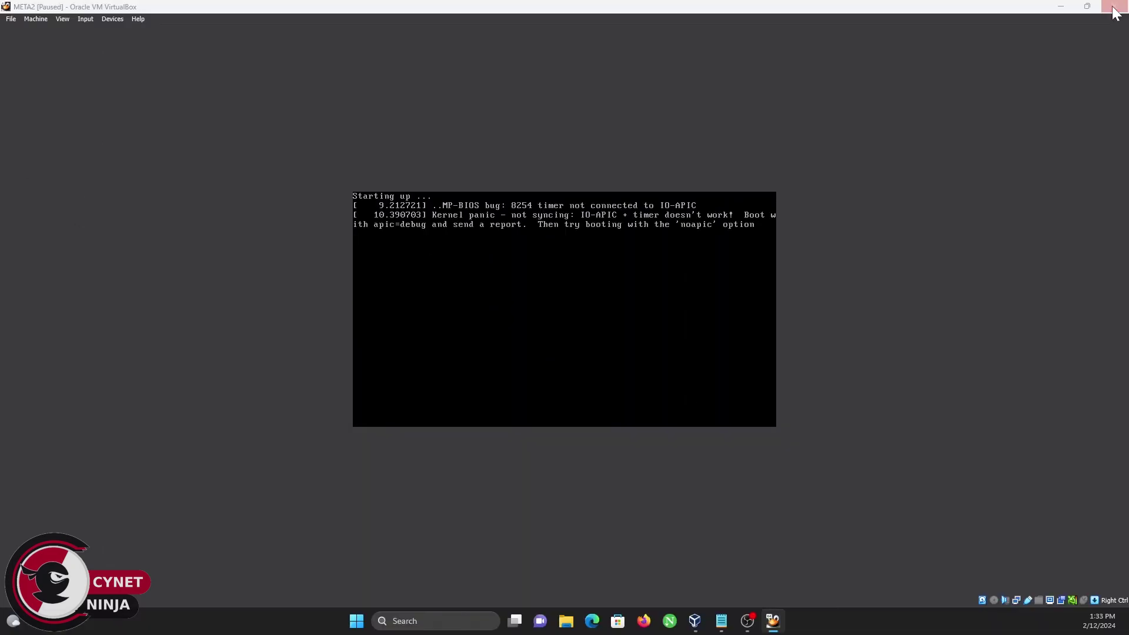
Close the crashed META2 window and open Command Prompt as administrator.
left_click(1114, 7)
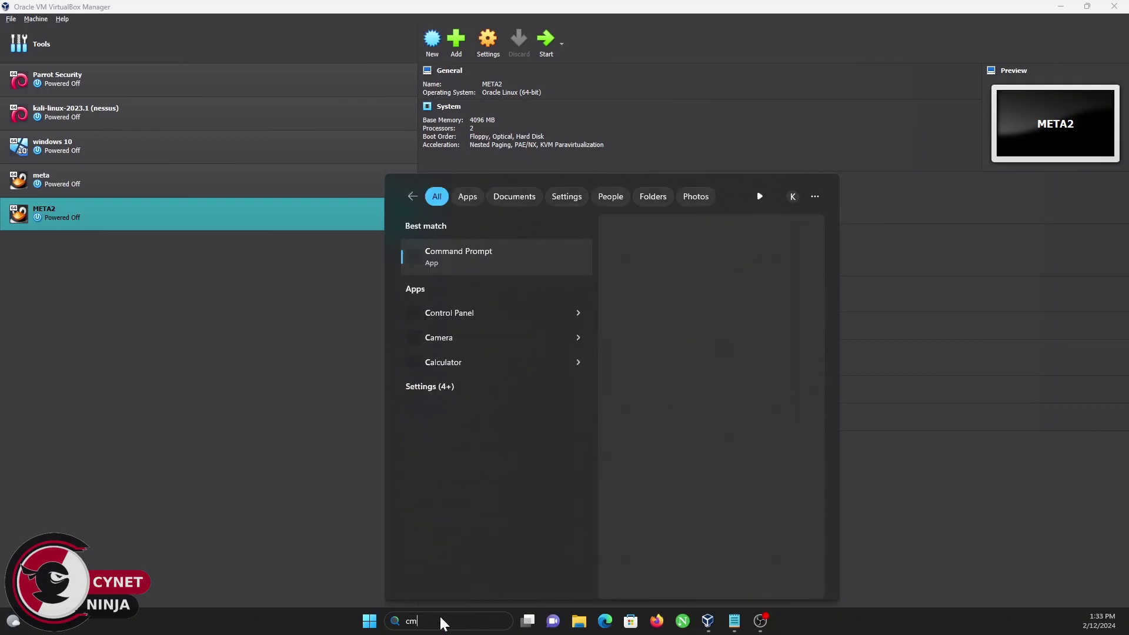
type("md")
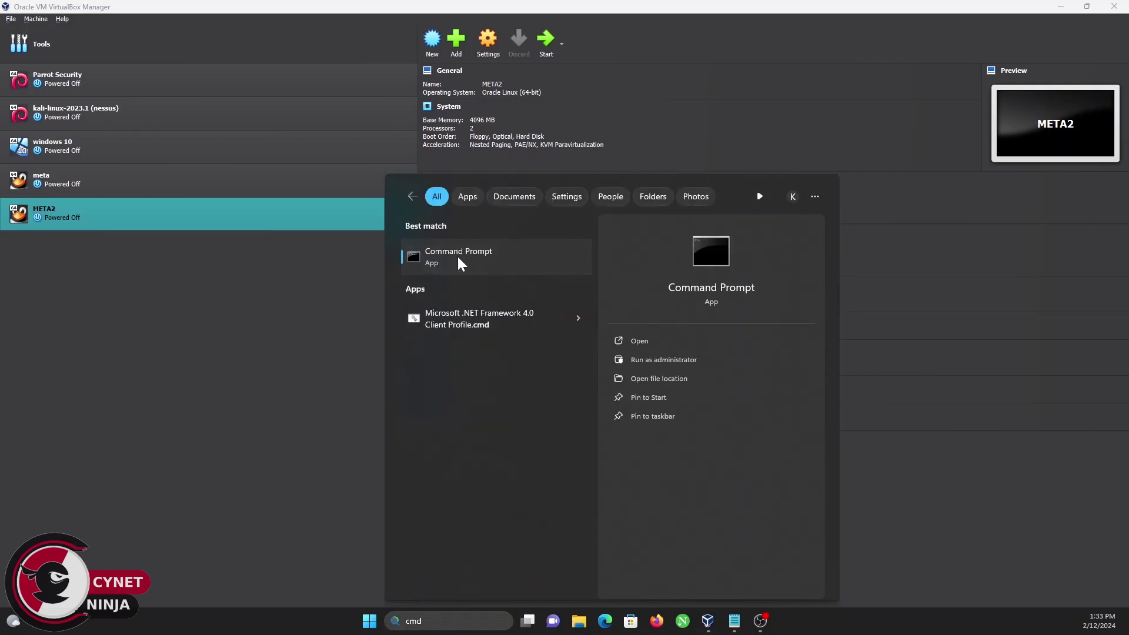
right_click(460, 257)
left_click(503, 273)
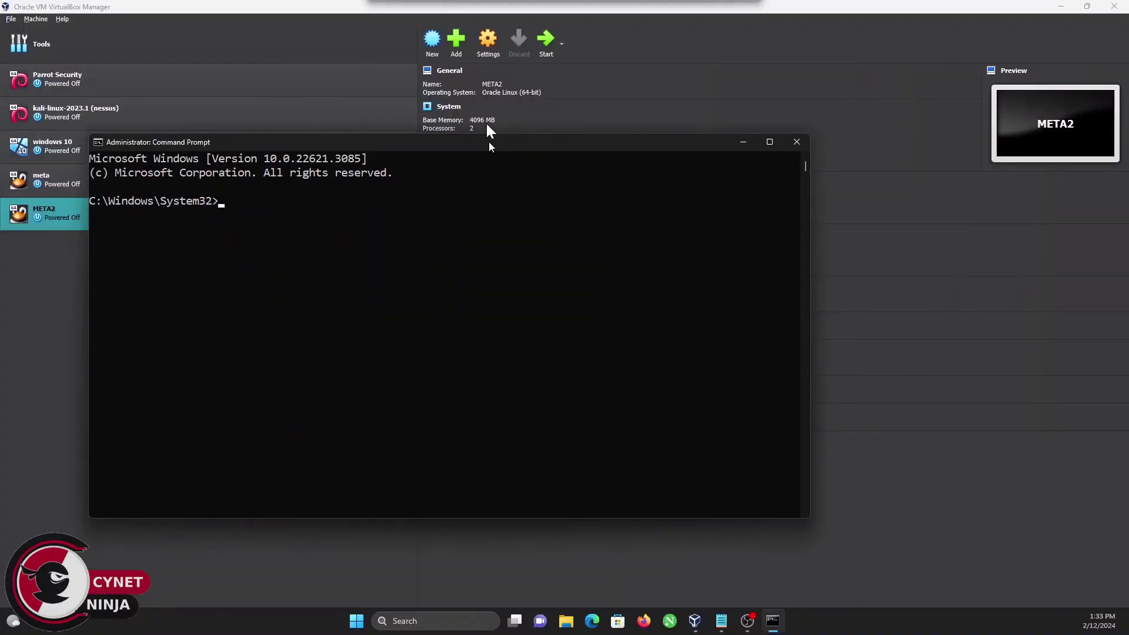
left_click_drag(490, 141, 533, 68)
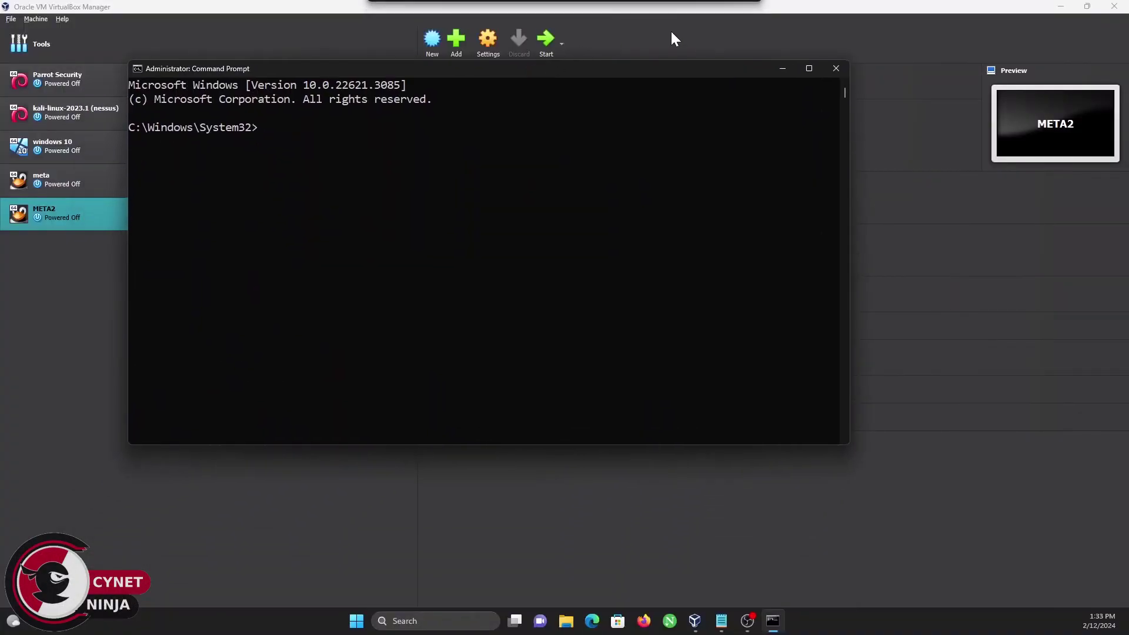
Go to C:\Program Files\Oracle\VirtualBox and run 'VBoxManage list vms' to show META2's UUID.
left_click(804, 68)
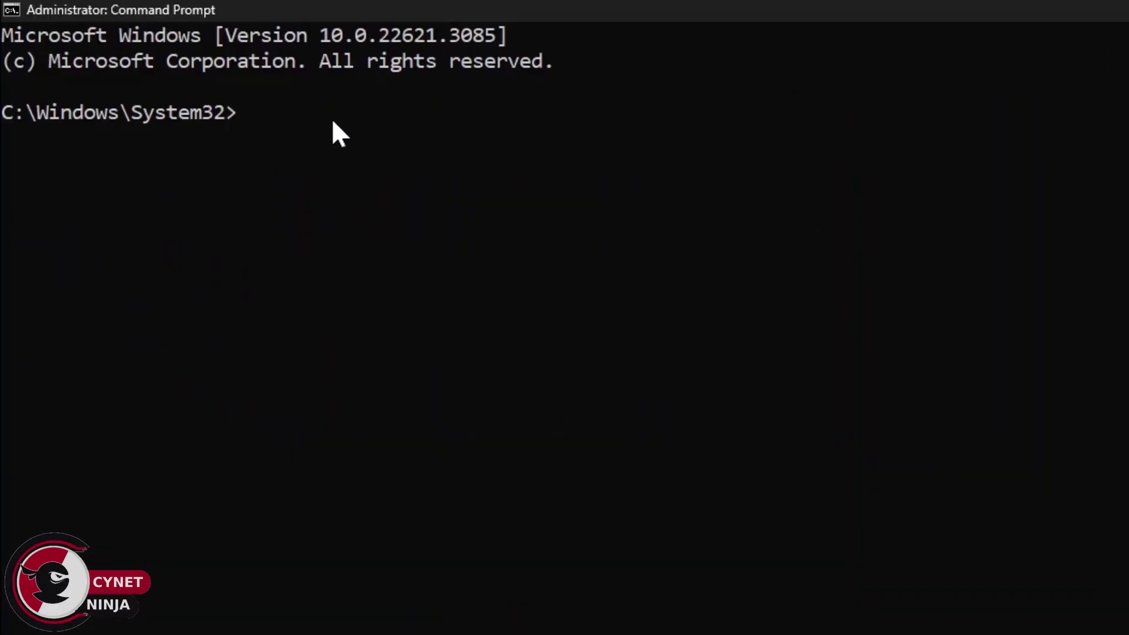
type("cd")
type("C:\\Program Files\\Oracle\\VirtualBox")
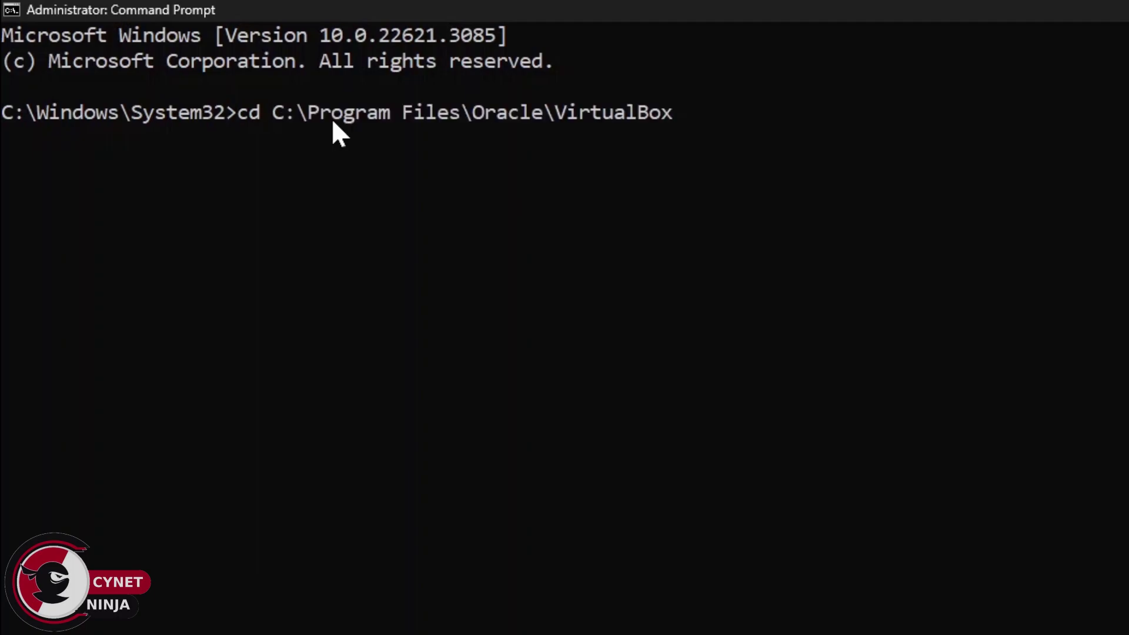
key("Return")
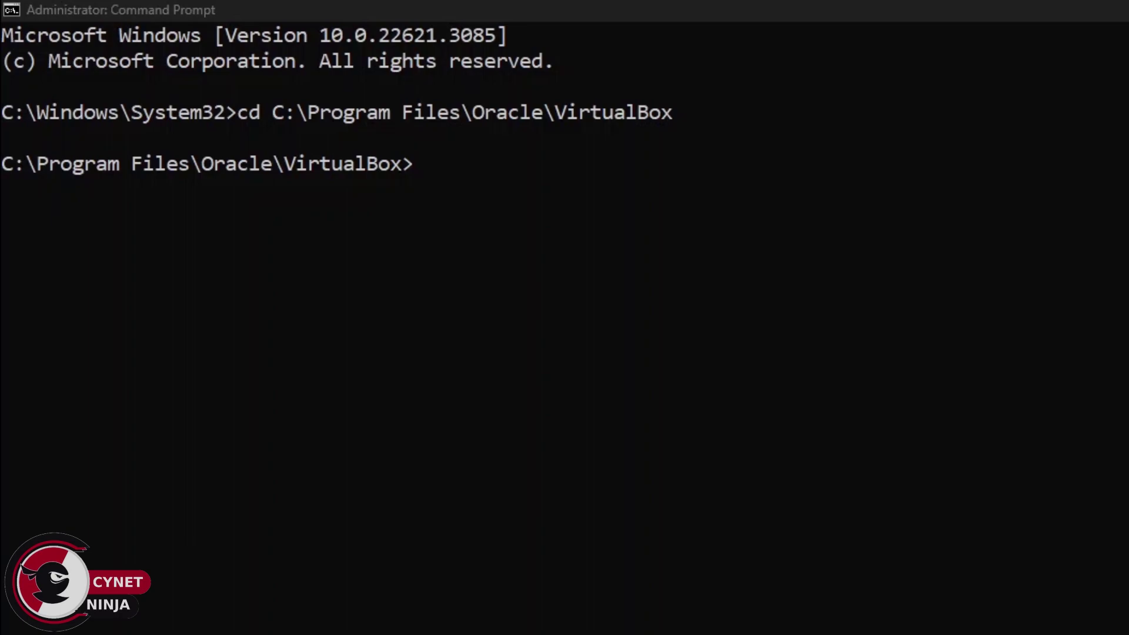
left_click(467, 212)
left_click(469, 166)
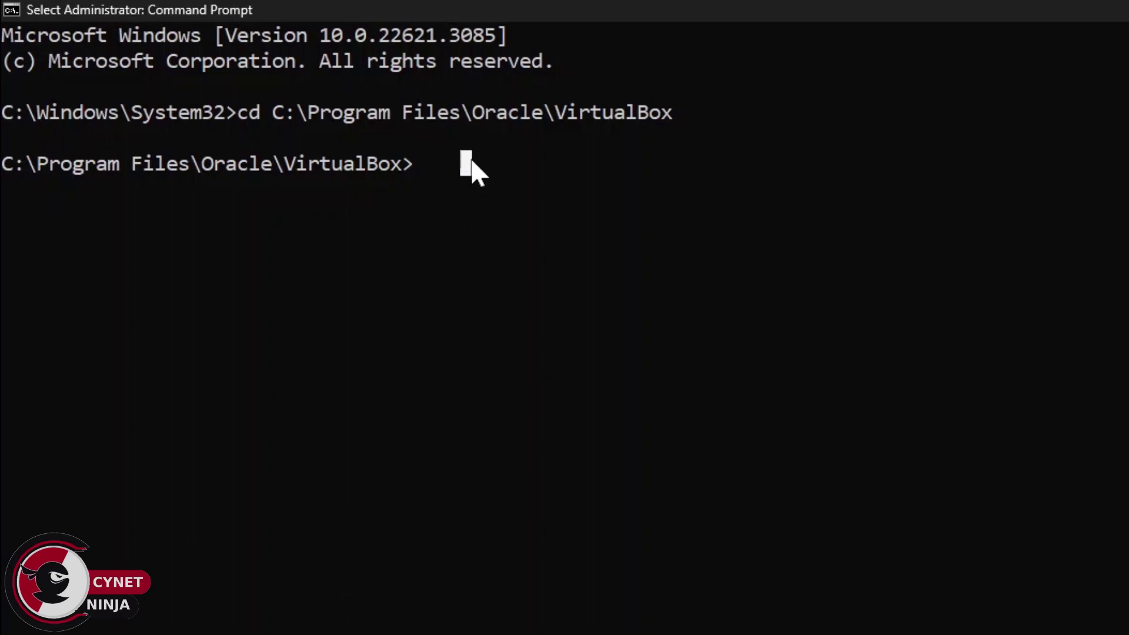
type("VBoxManage list vms")
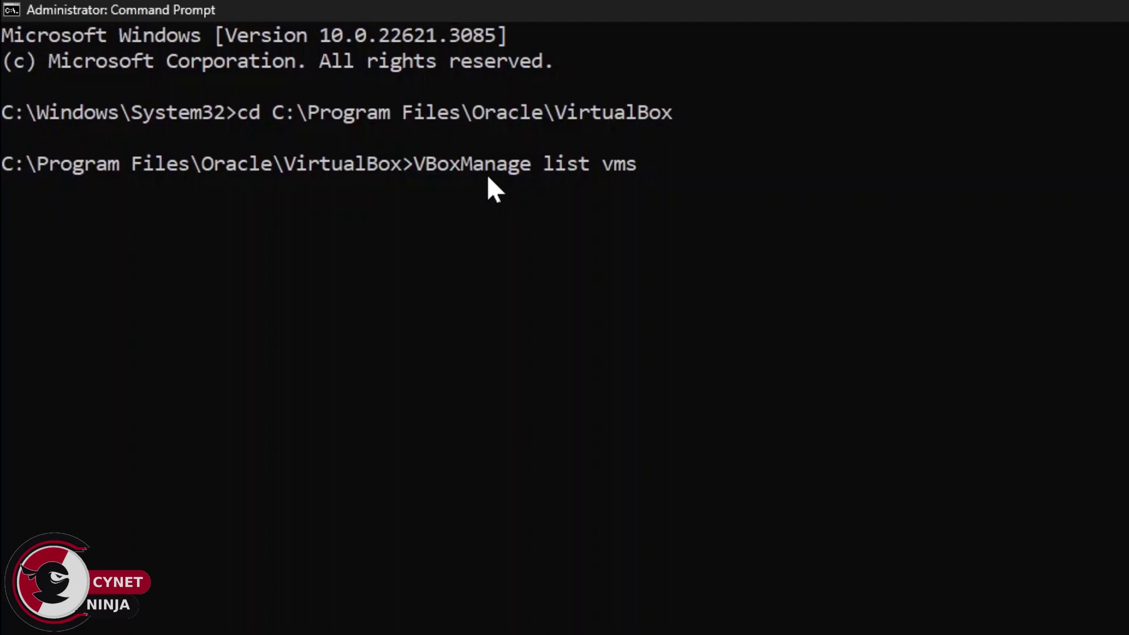
key("Return")
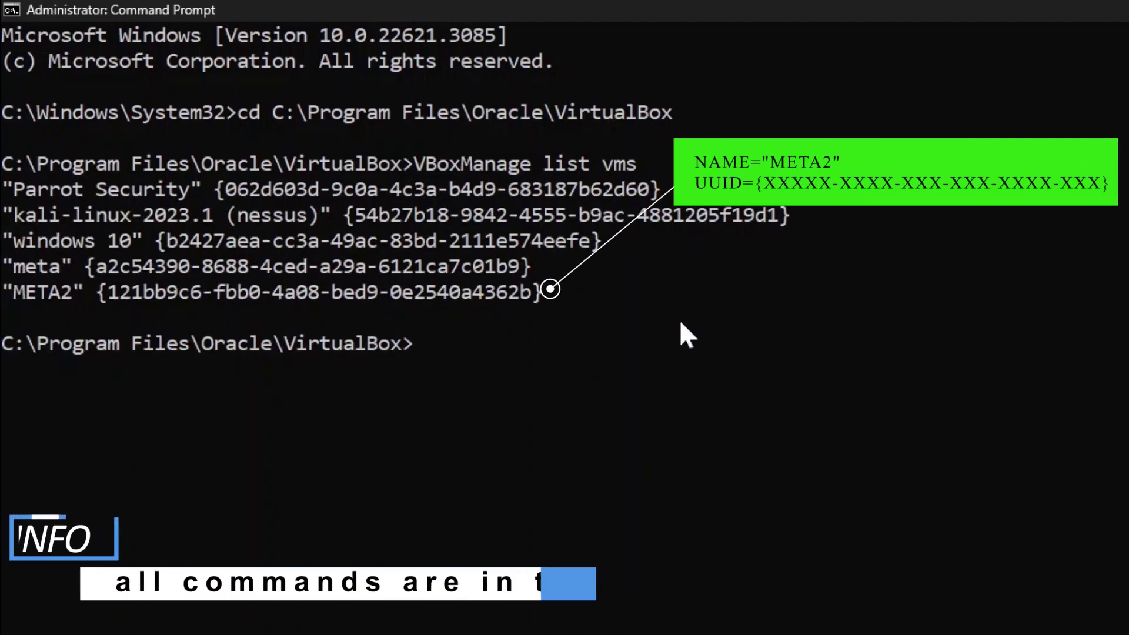
Paste the 'vboxmanage modifyvm <uuid|vmname> --acpi off' template and copy META2's UUID.
right_click(451, 346)
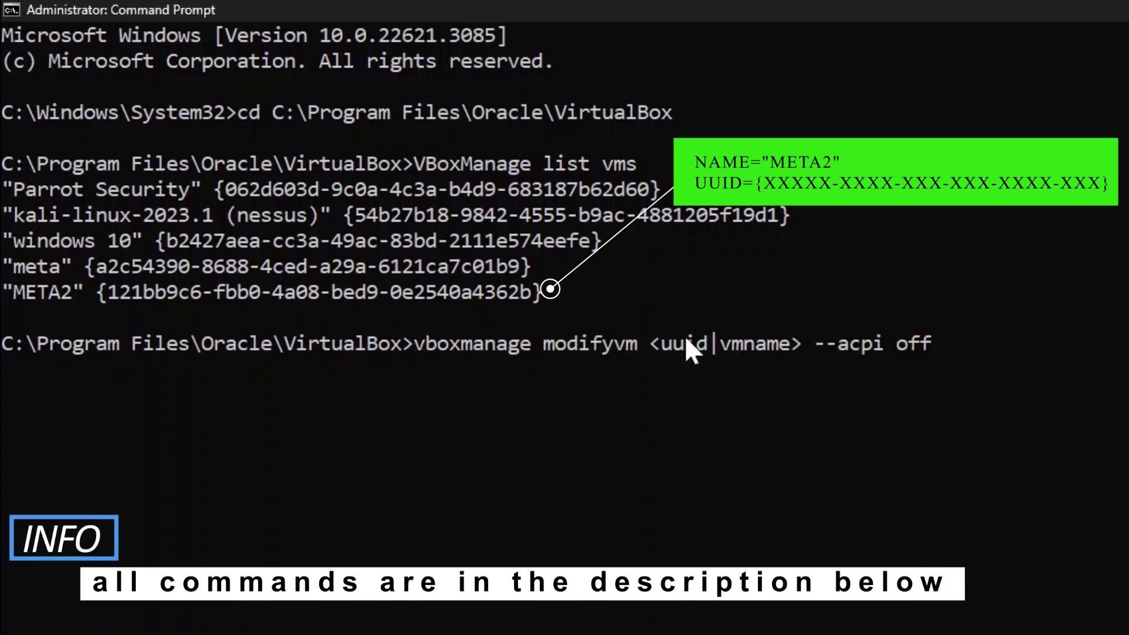
left_click(106, 297)
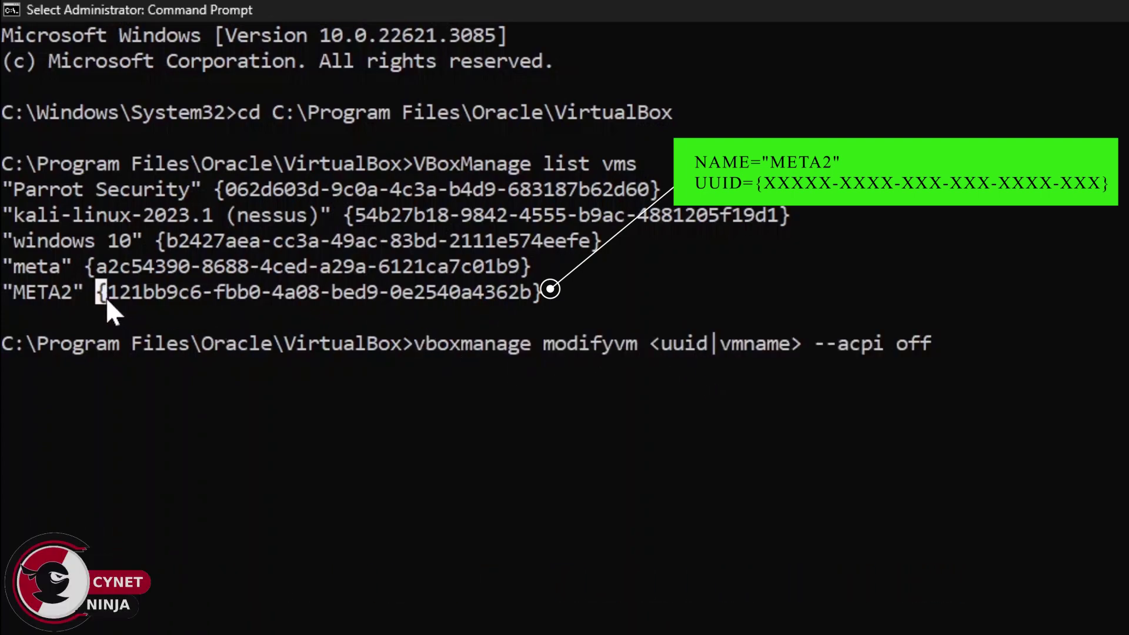
left_click_drag(105, 296, 539, 300)
key("ctrl+c")
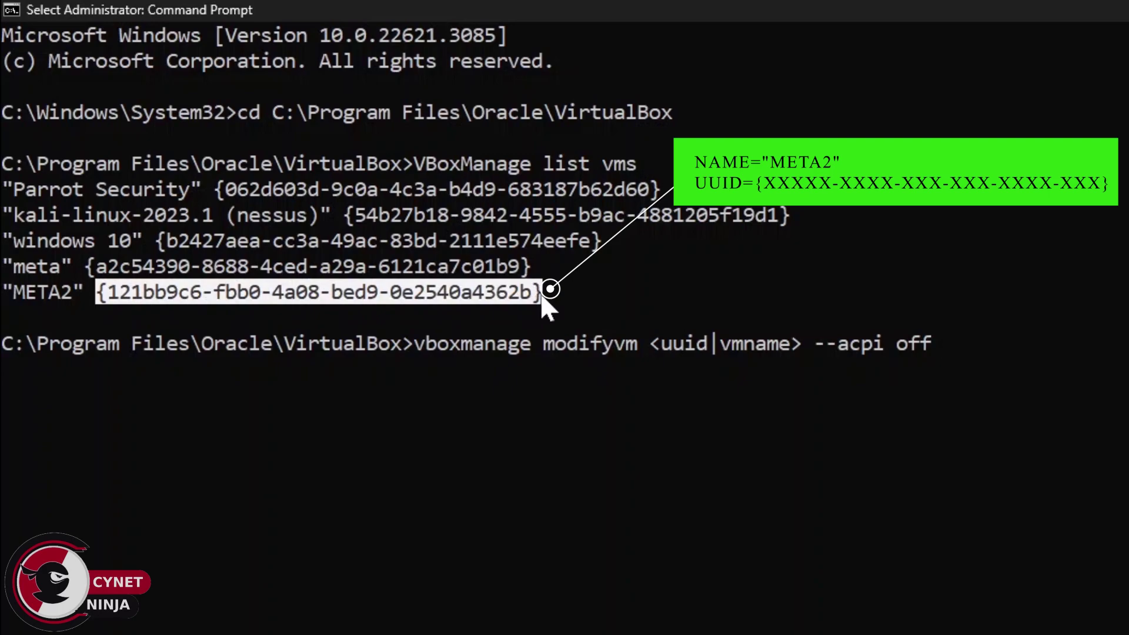
right_click(540, 300)
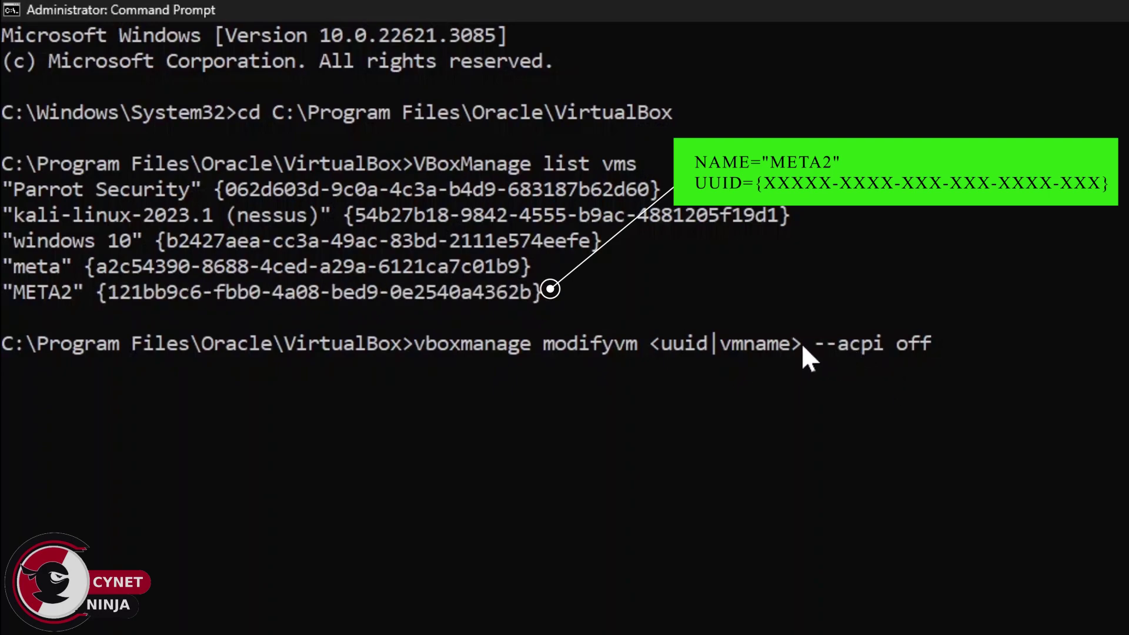
Replace the placeholder with META2's brace-free UUID and run the ACPI-off command.
key("Left")
key("Left")
key("Left")
key("BackSpace")
key("BackSpace")
key("BackSpace")
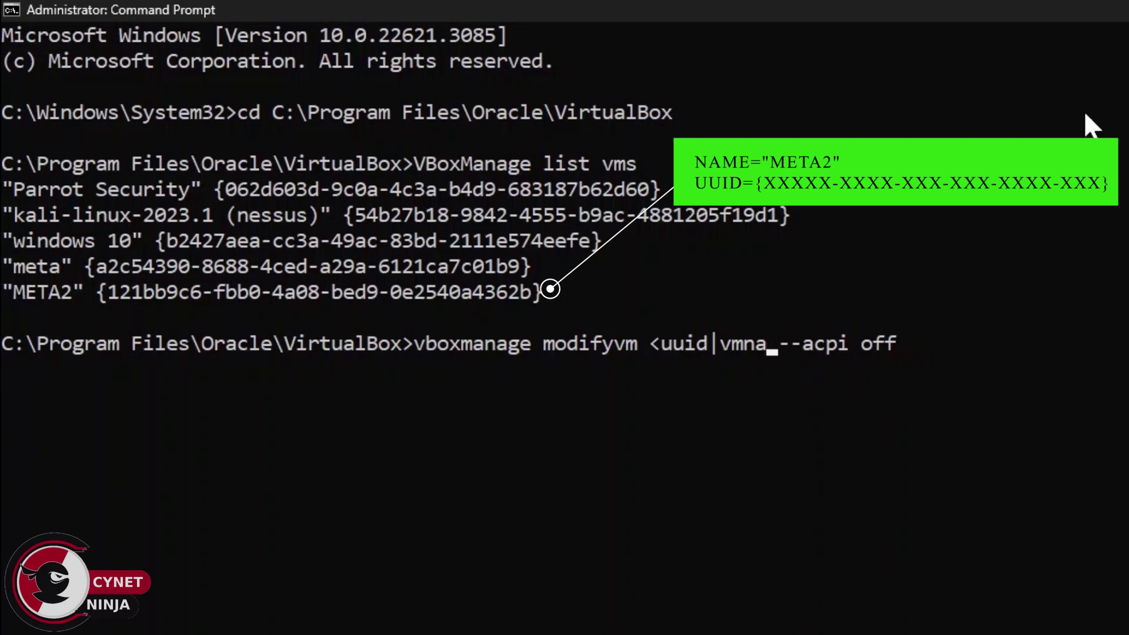
key("BackSpace")
key("BackSpace")
key("BackSpace")
key("BackSpace")
key("BackSpace")
key("BackSpace")
key("BackSpace")
key("BackSpace")
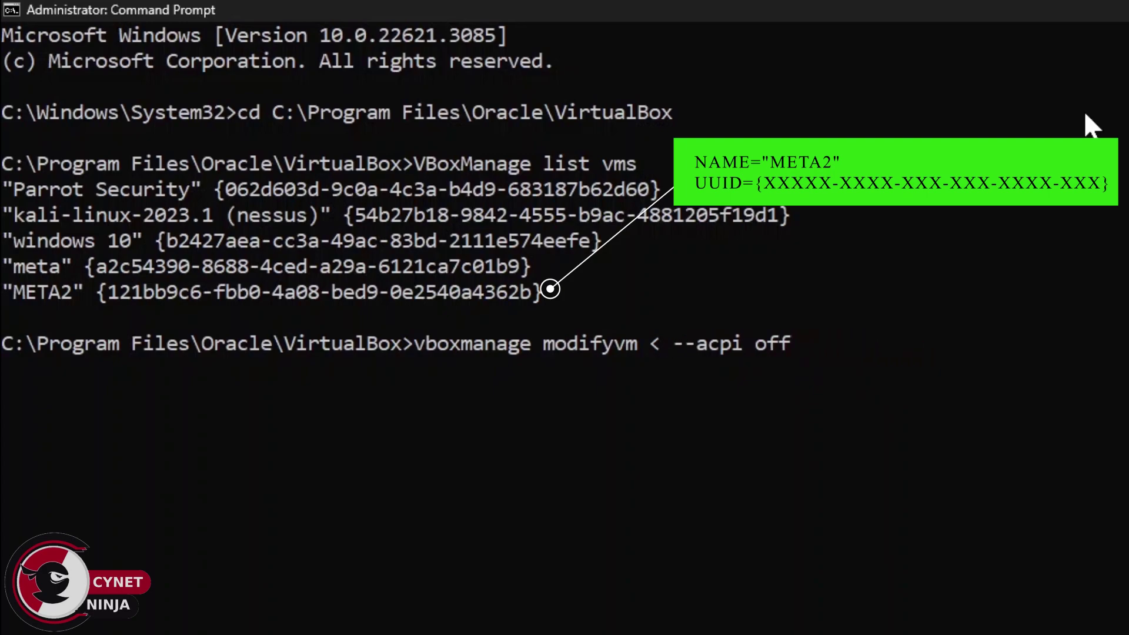
key("BackSpace")
key("ctrl+v")
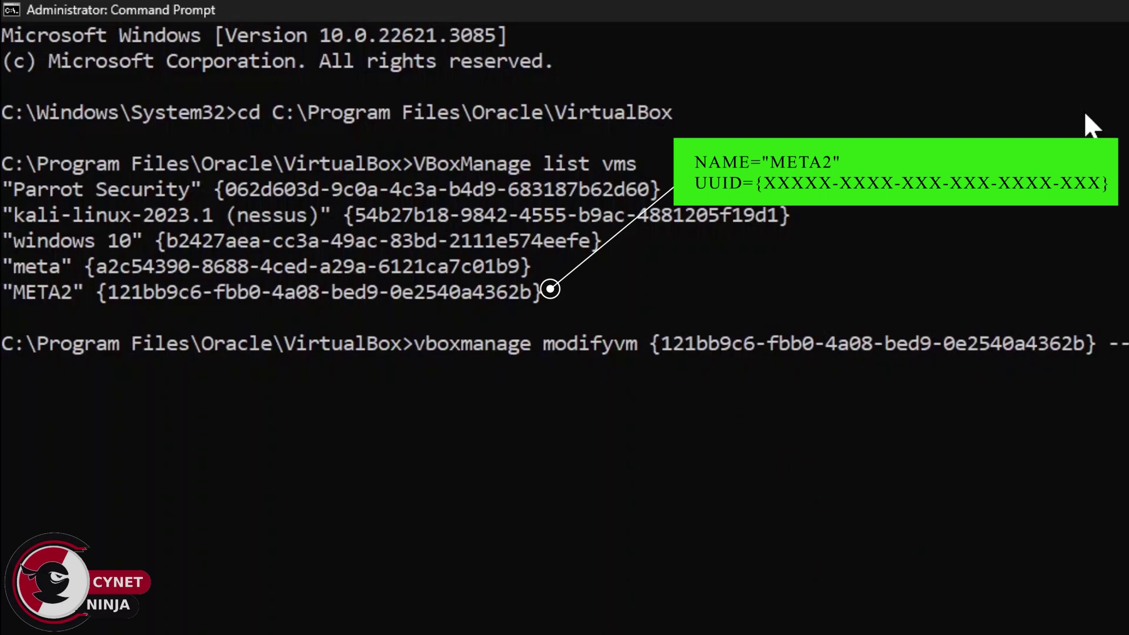
key("BackSpace")
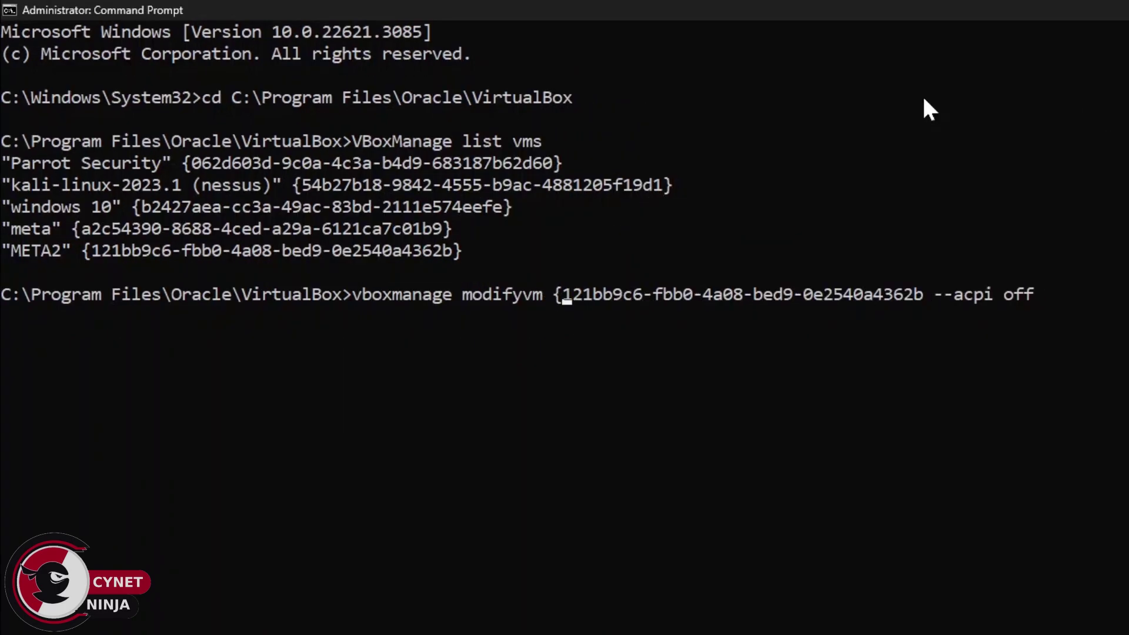
key("BackSpace")
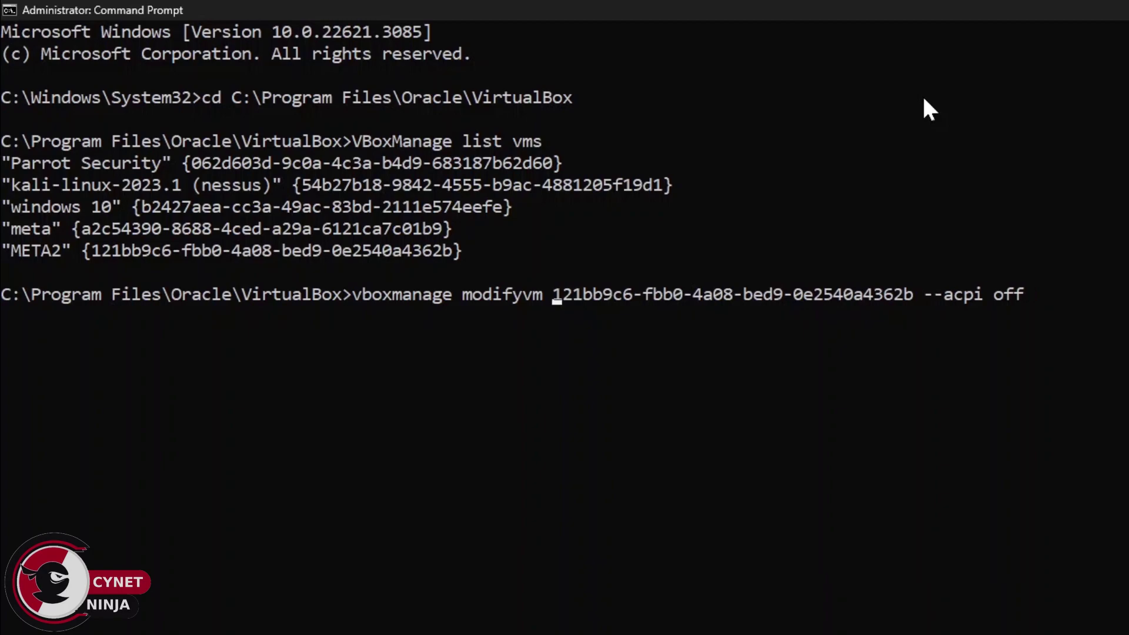
key("Return")
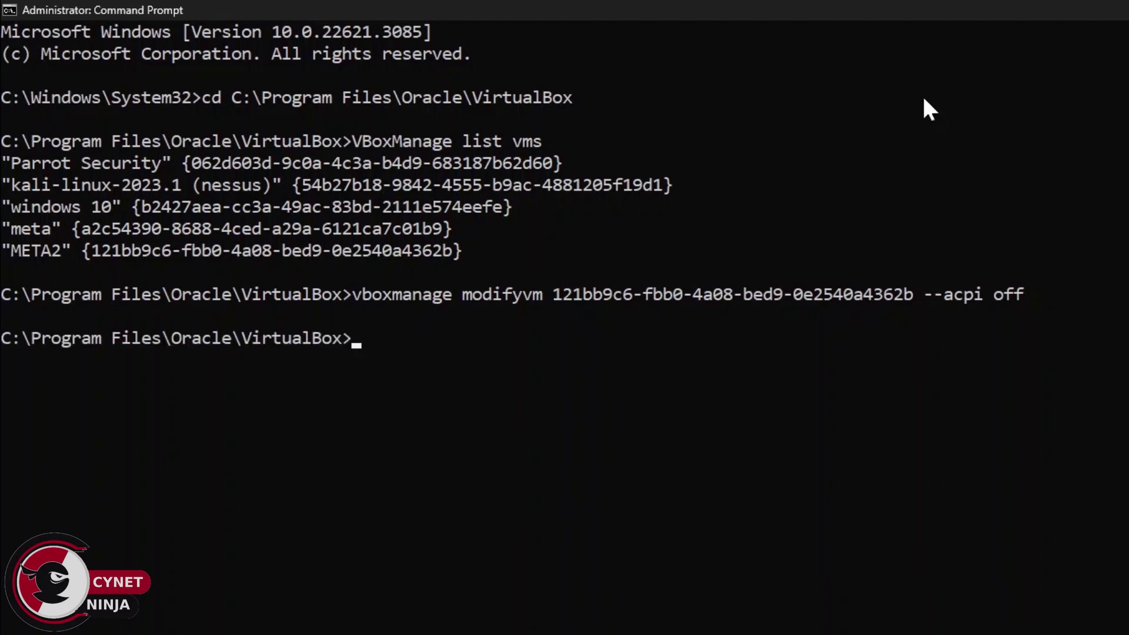
type("vboxmanage modifyvm <uuid|vmname> --ioapic off")
Run 'vboxmanage modifyvm' with META2's UUID and '--ioapic off', then exit Command Prompt.
left_click_drag(913, 294, 565, 302)
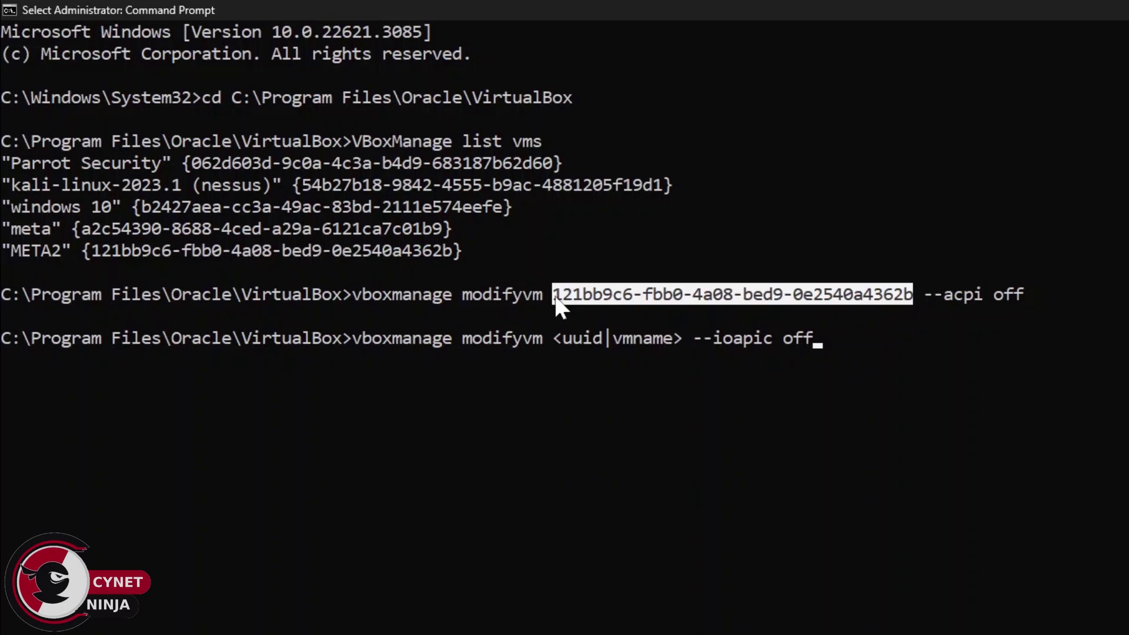
right_click(556, 298)
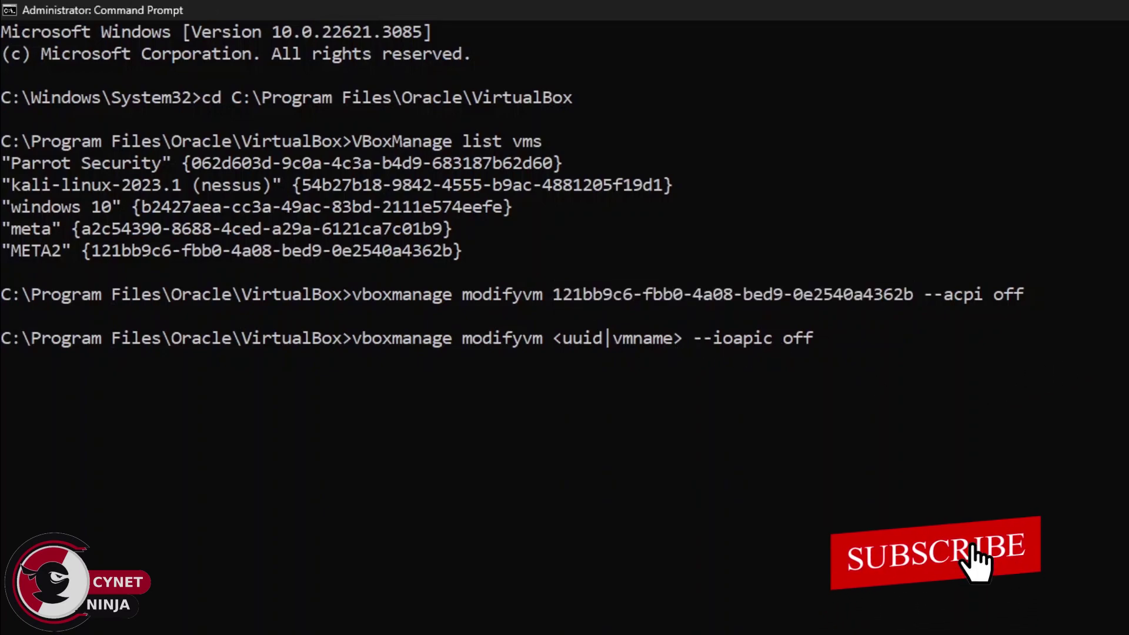
key("BackSpace")
key("BackSpace")
key("BackSpace")
key("BackSpace")
key("BackSpace")
key("BackSpace")
key("BackSpace")
key("BackSpace")
key("BackSpace")
key("BackSpace")
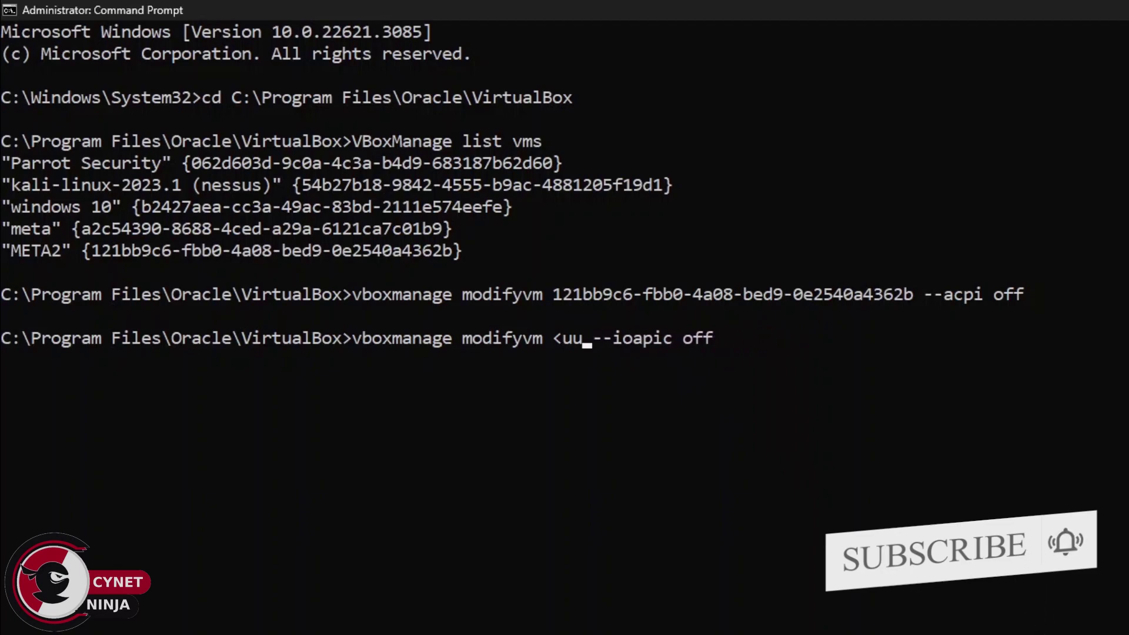
key("BackSpace")
key("BackSpace")
key("BackSpace")
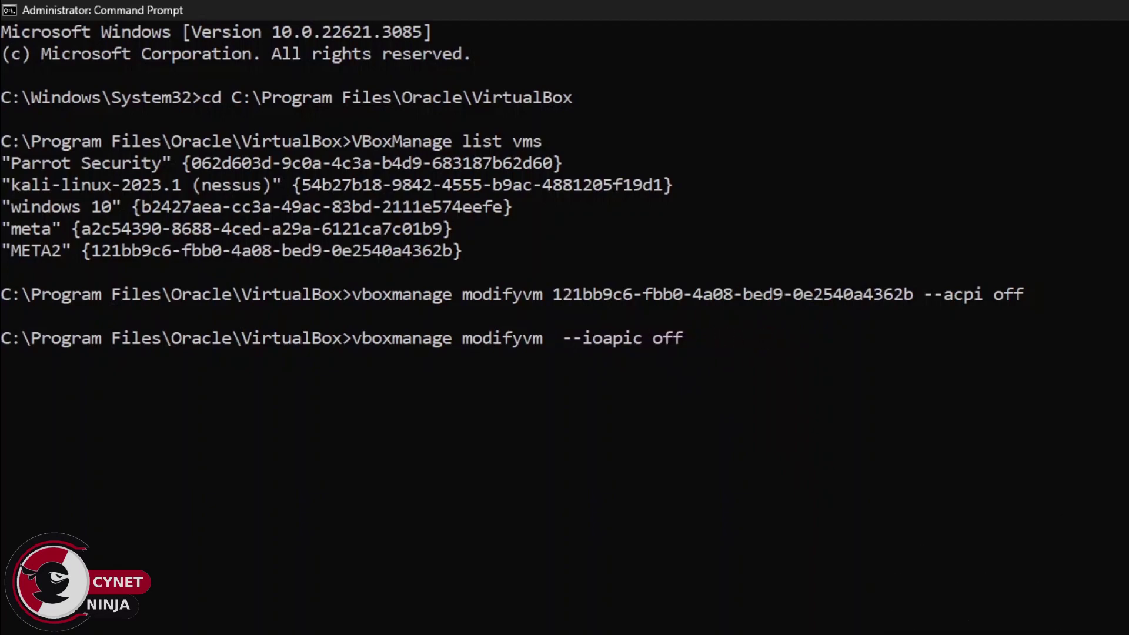
key("ctrl+v")
key("Return")
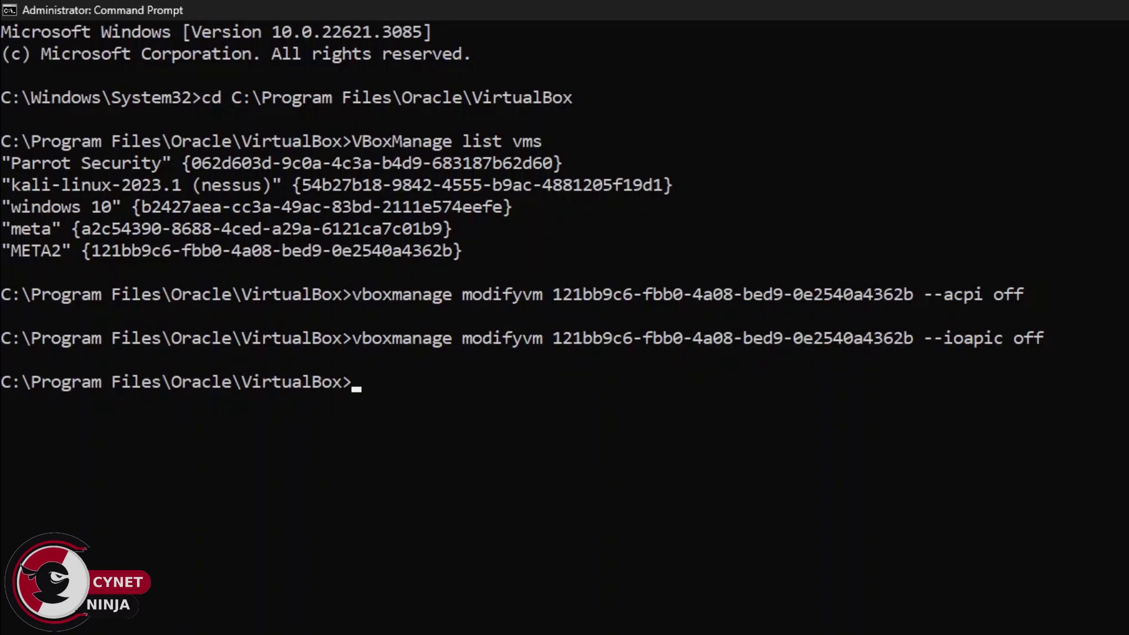
type("exit")
key("Return")
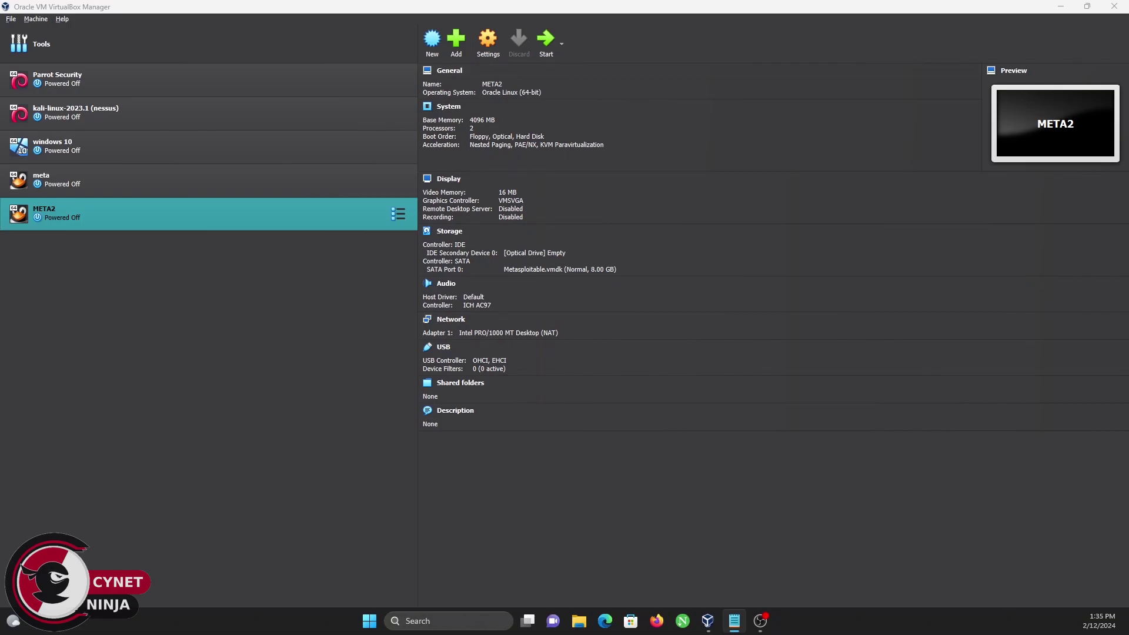
Start META2 again now that ACPI and IO-APIC are disabled.
left_click(546, 39)
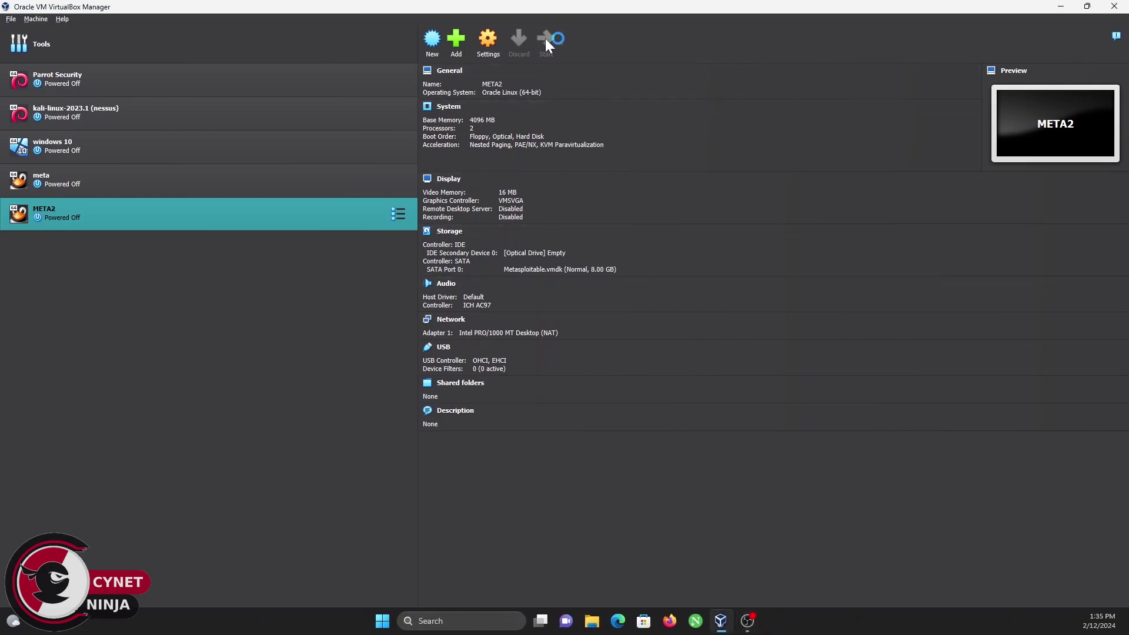